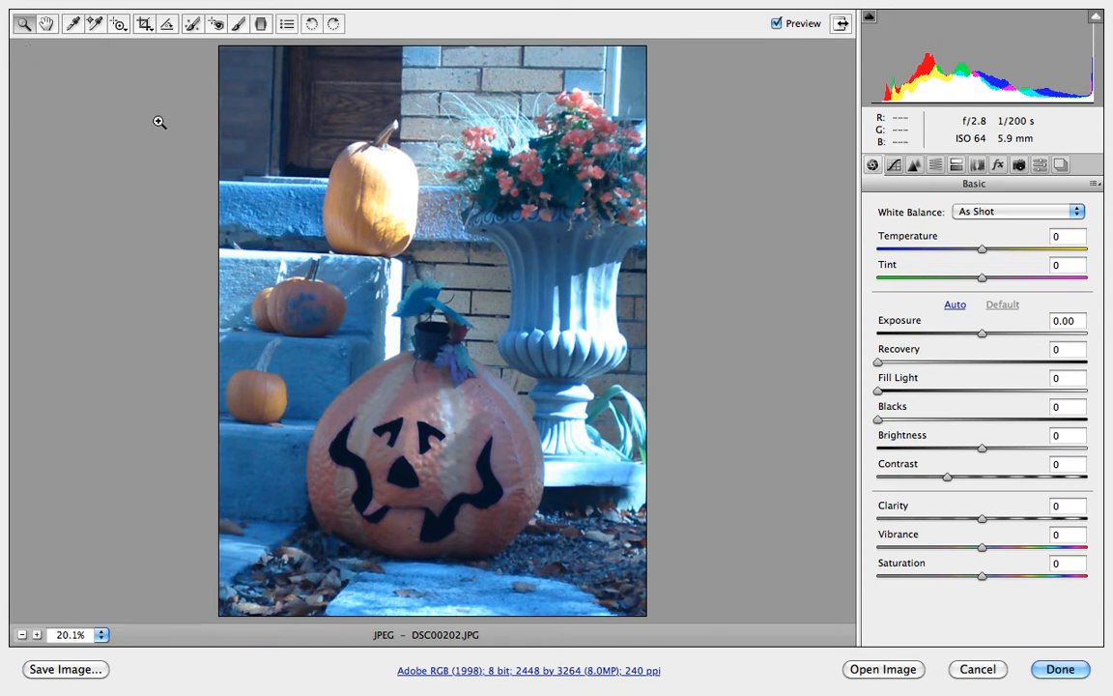
- Correct the photo's blue cast with the White Balance tool by sampling the grey concrete step beside the large pumpkin
click(73, 24)
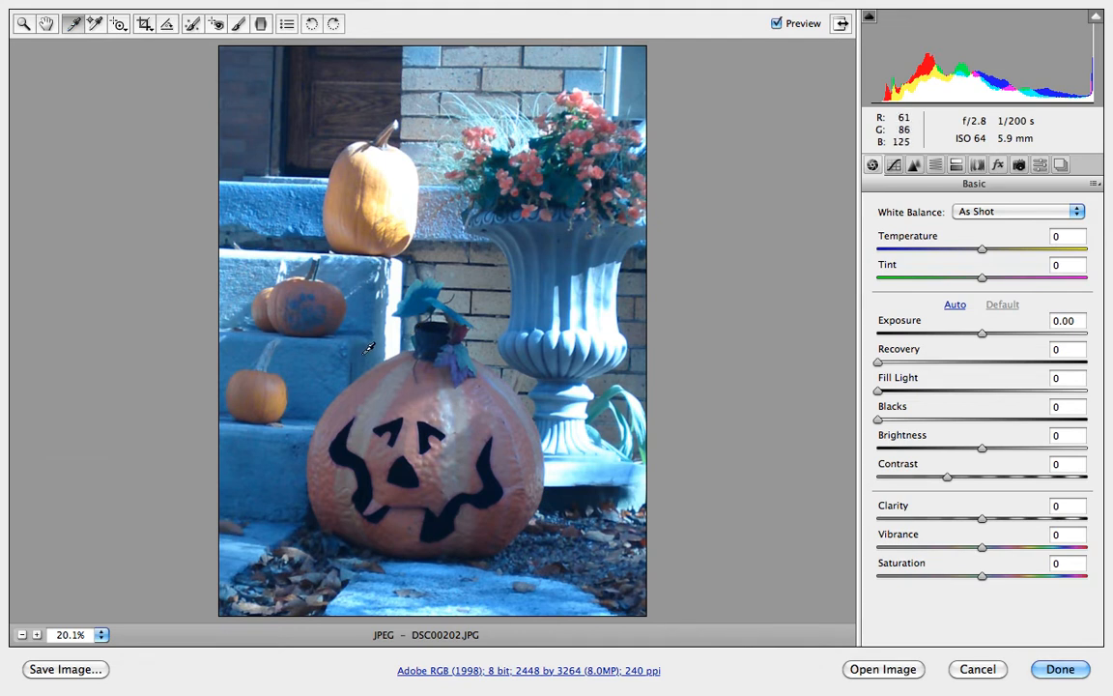
click(279, 521)
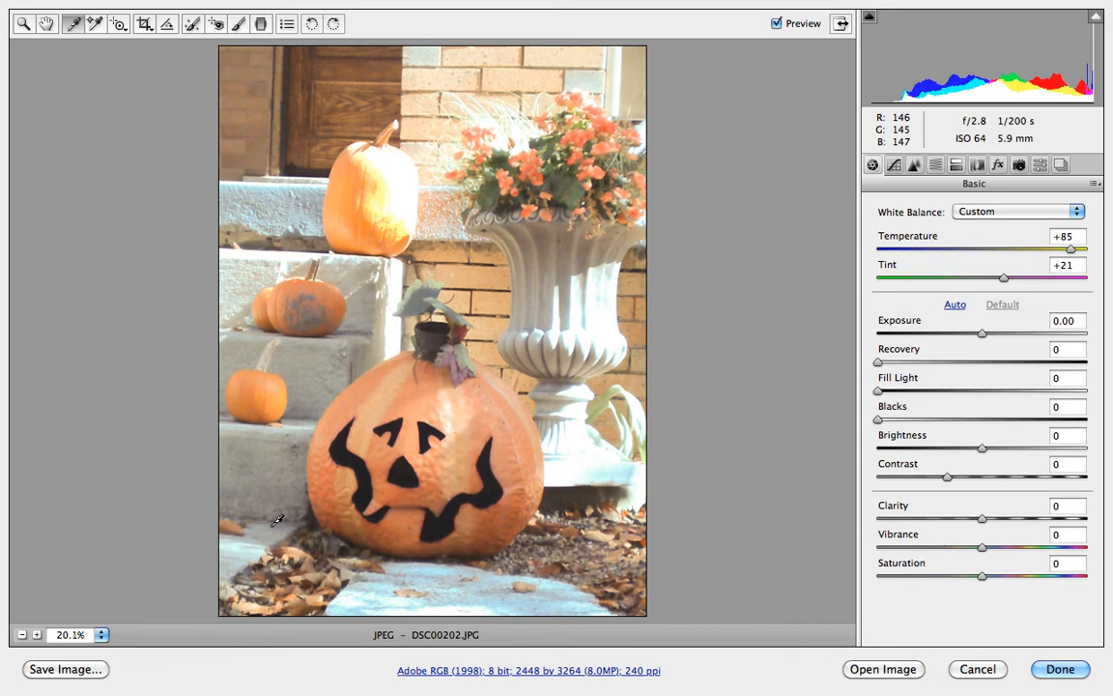
click(94, 25)
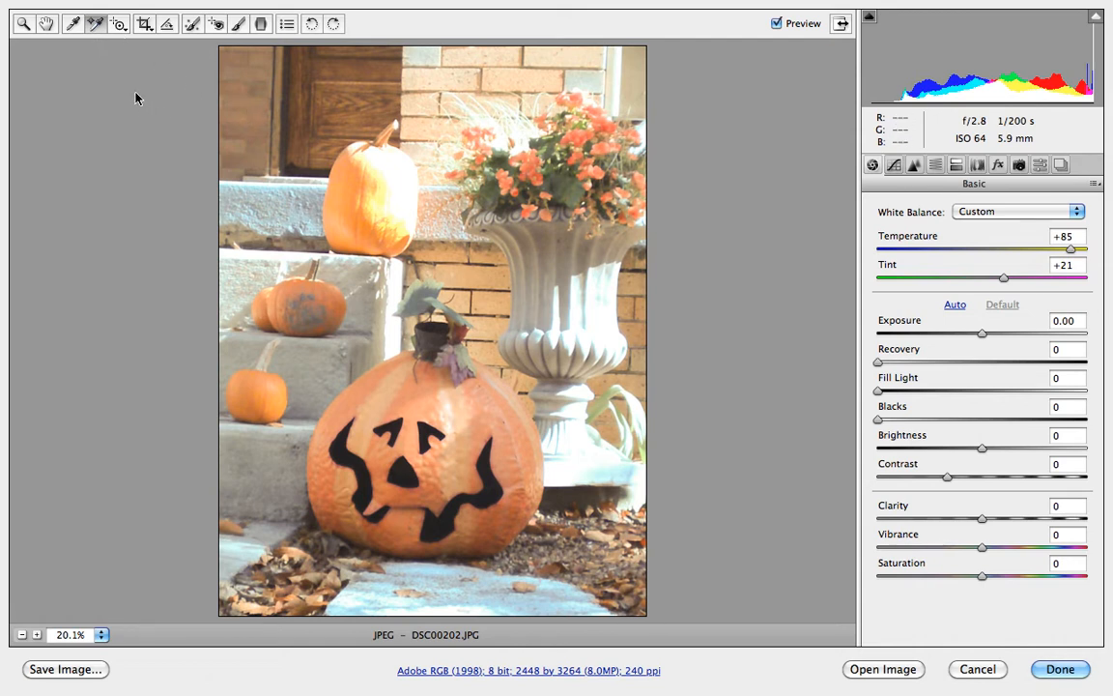
- Shift the large pumpkin's colour with the Targeted Adjustment tool in Hue mode, bringing Oranges to -35 and Yellows to -2
click(126, 29)
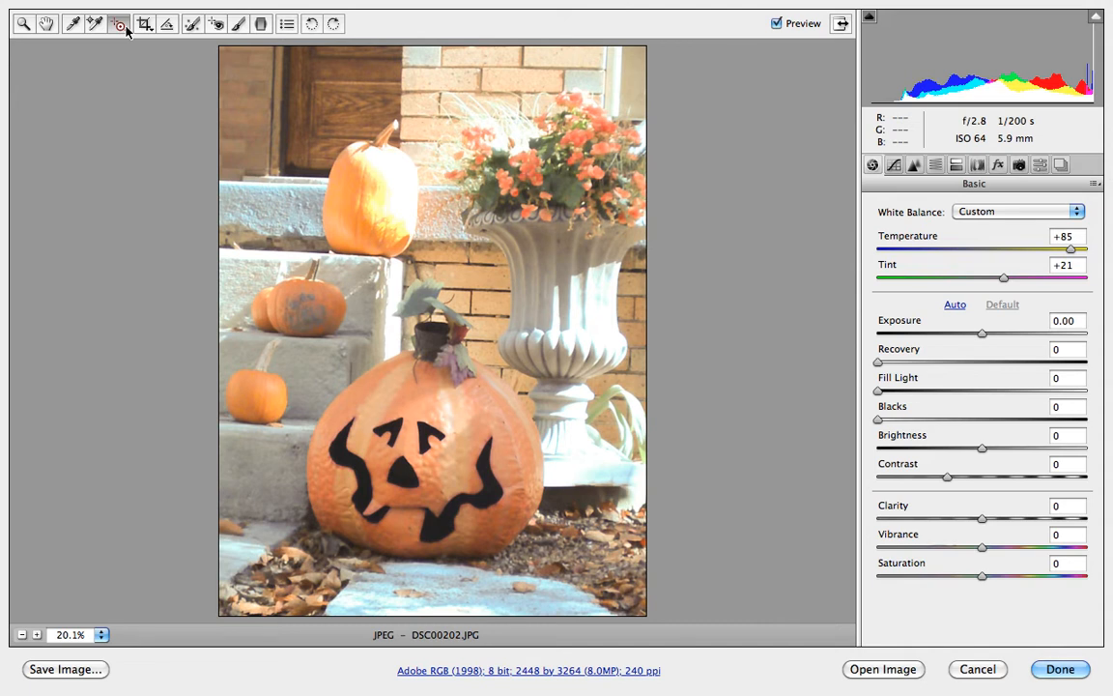
click(125, 29)
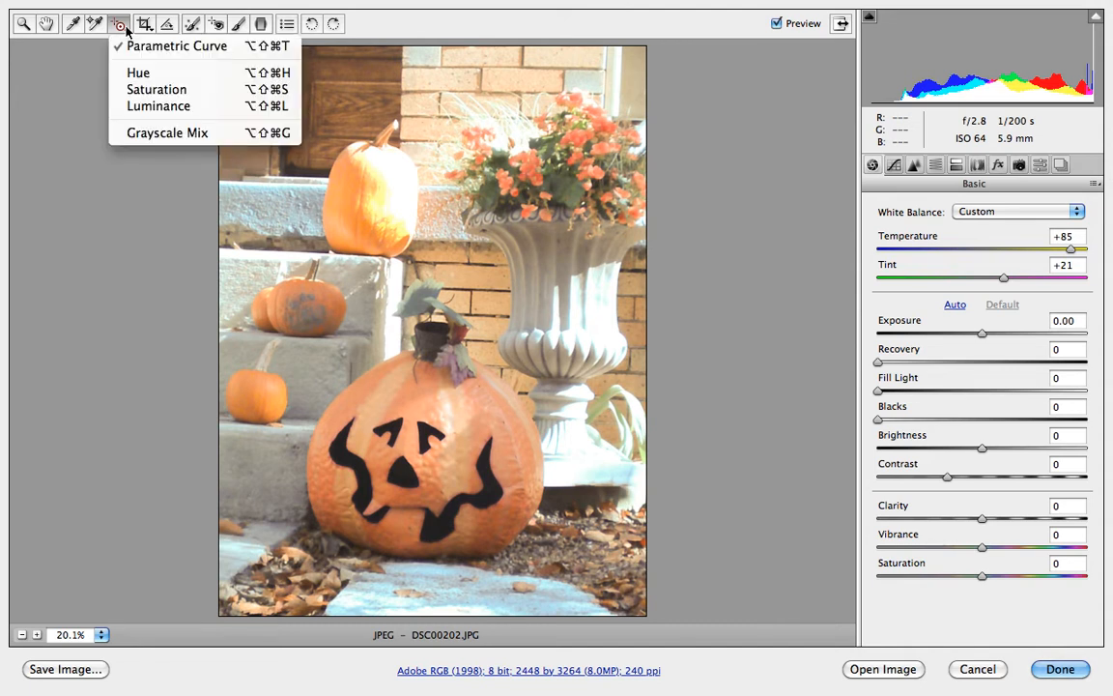
click(140, 75)
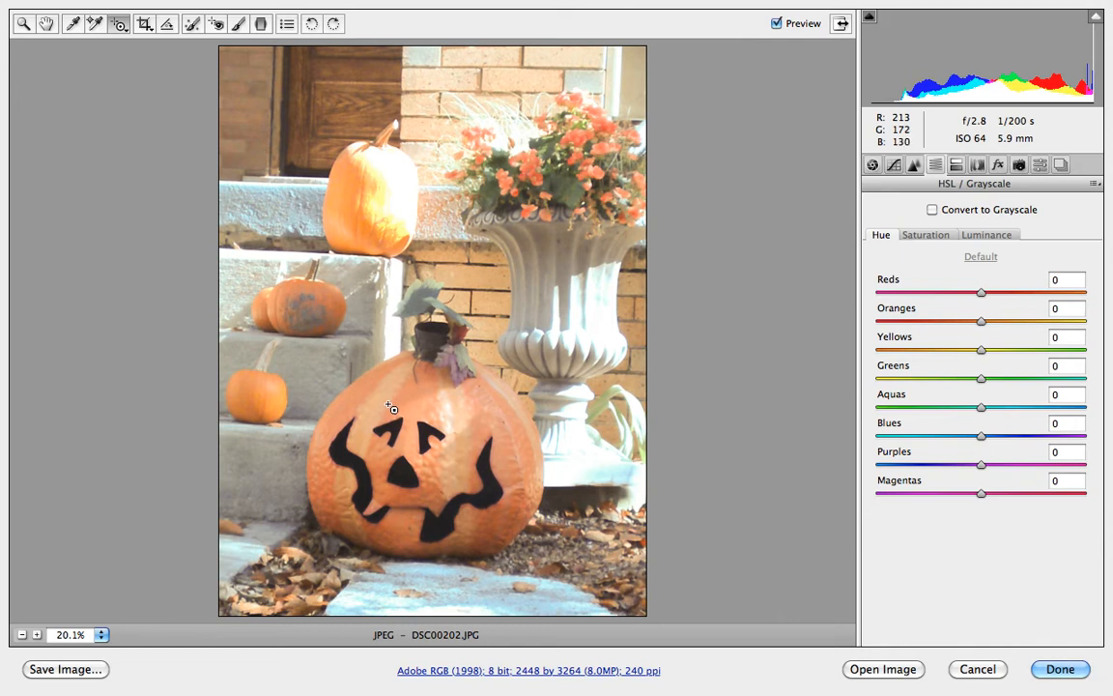
drag(405, 405, 437, 414)
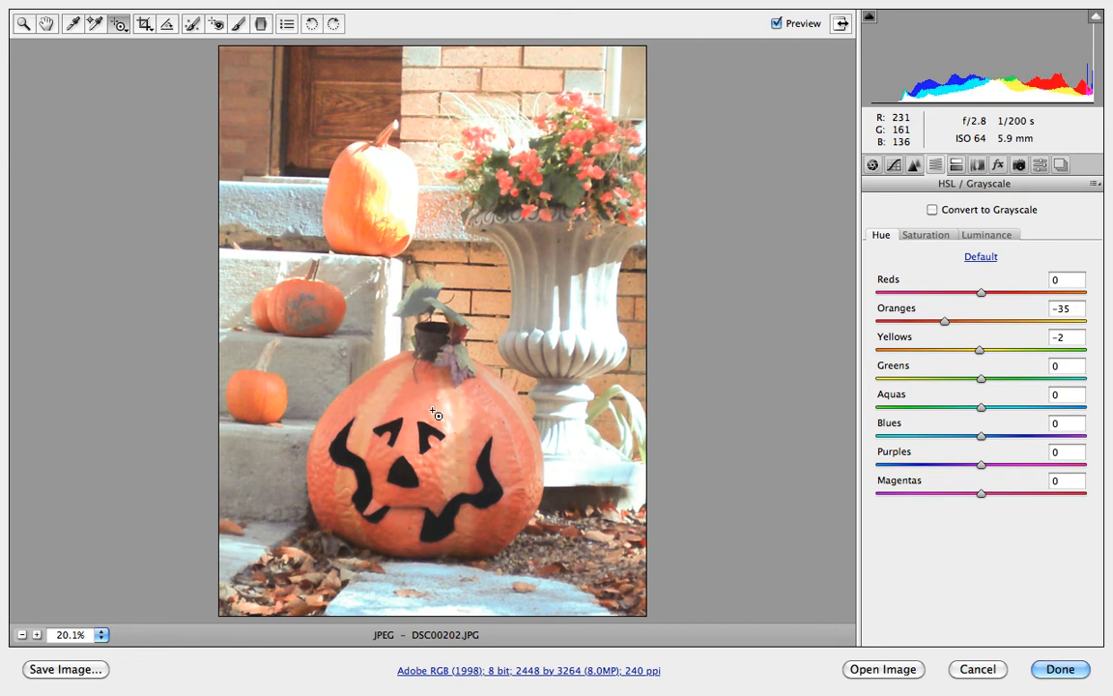
- Undo the last hue changes, going back to Oranges -1 and Yellows +22
key(super+z)
key(super+z)
key(super+z)
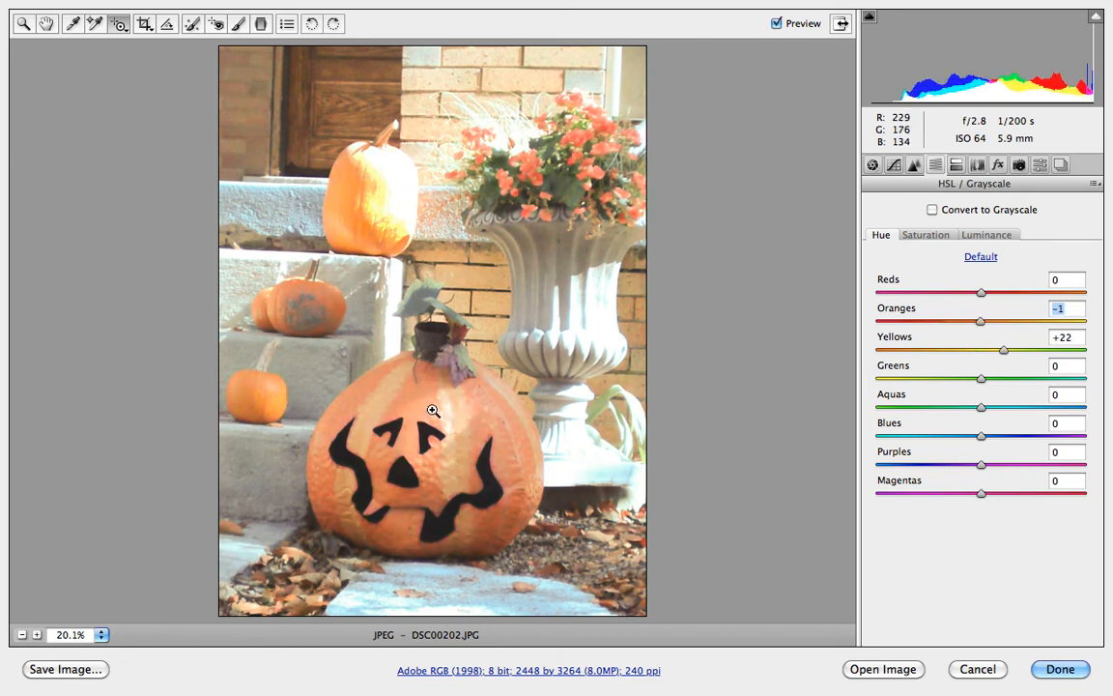
- Place a Spot Removal circle of type Heal with radius 11 on the grey blemish of the pumpkin on the middle step
click(189, 30)
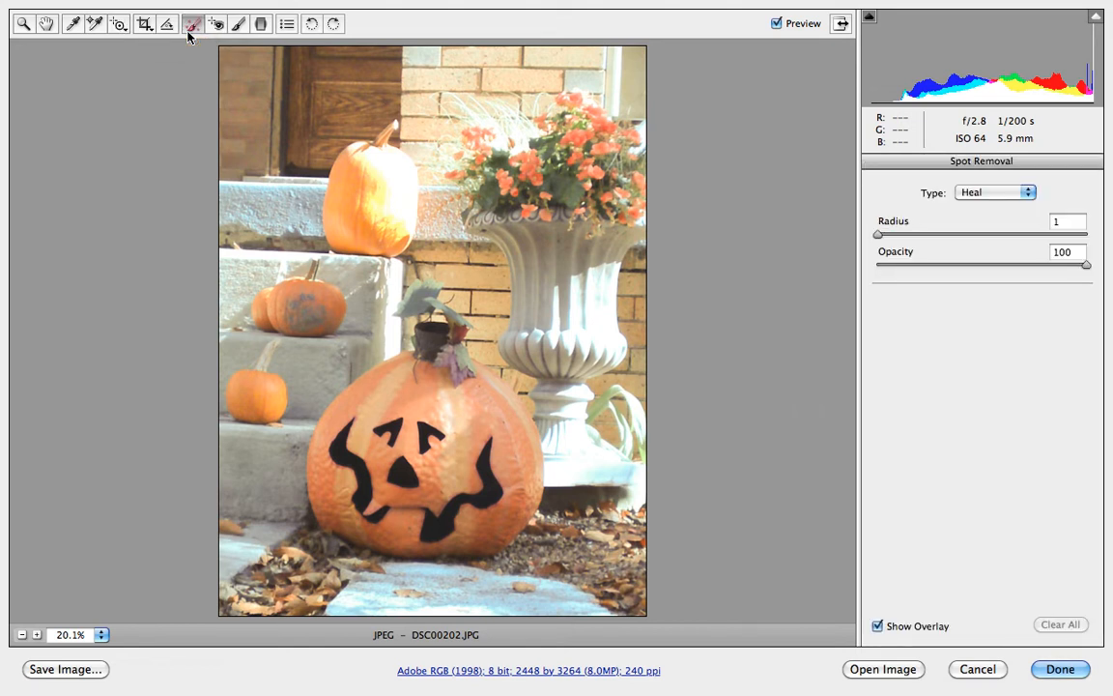
click(1019, 197)
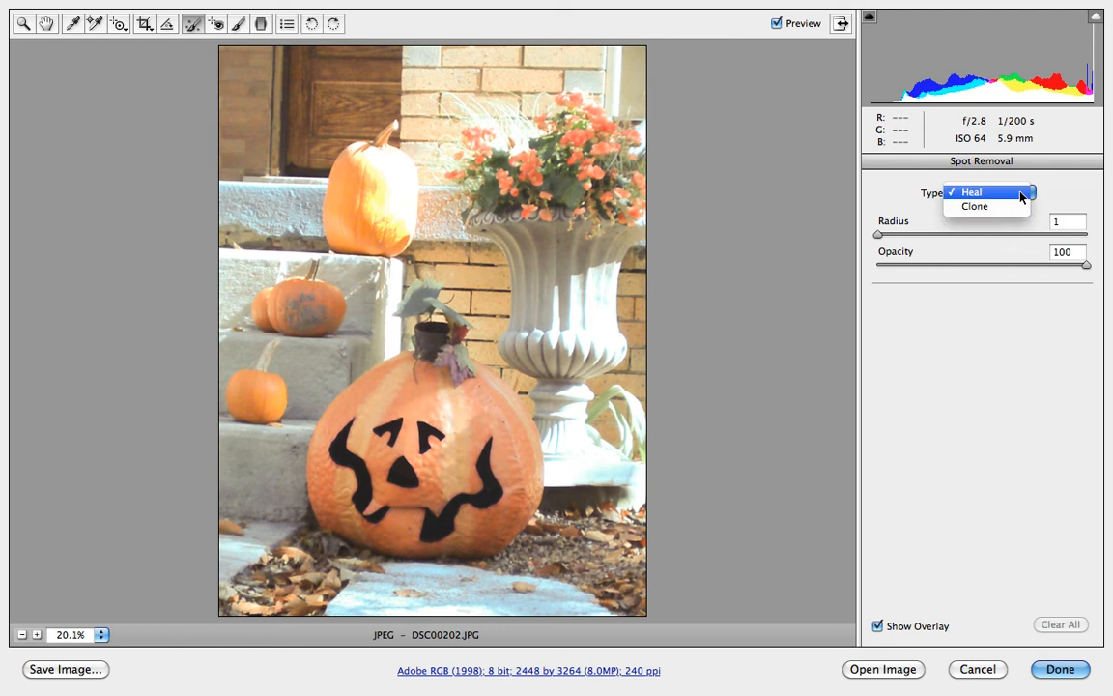
click(901, 199)
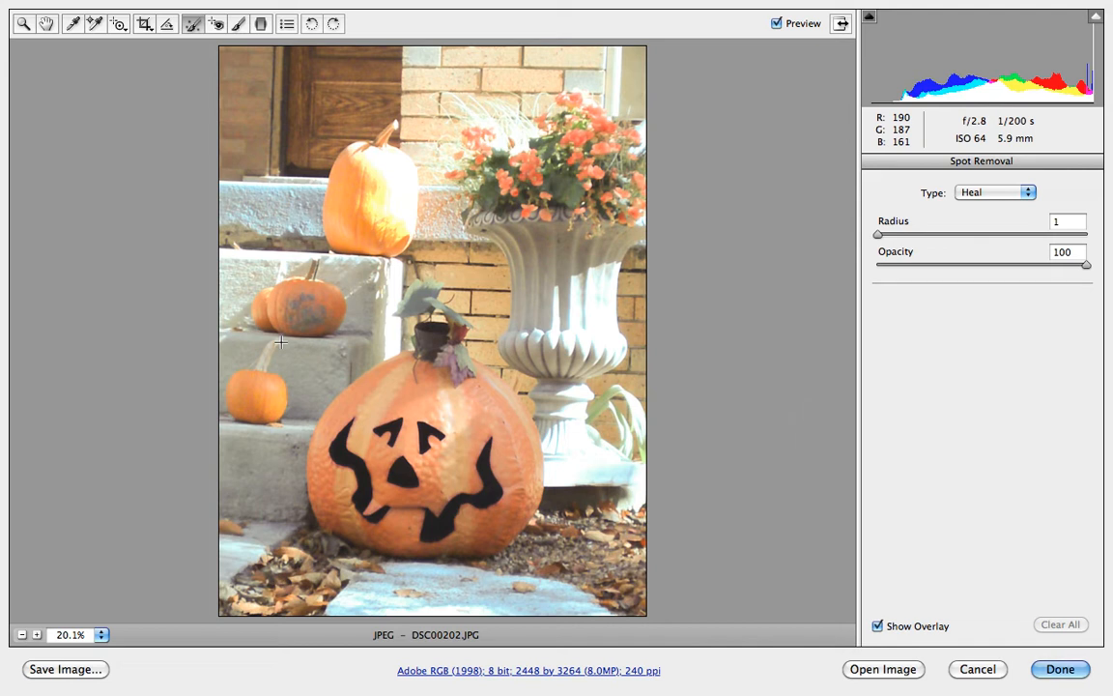
click(23, 23)
drag(198, 237, 344, 381)
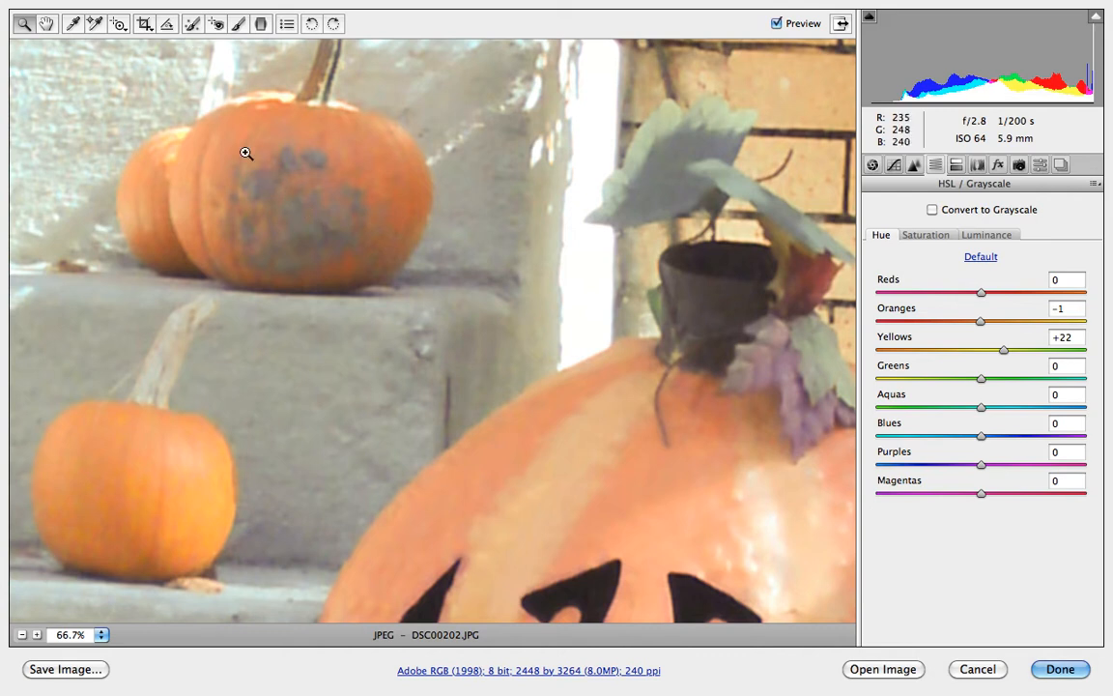
click(193, 26)
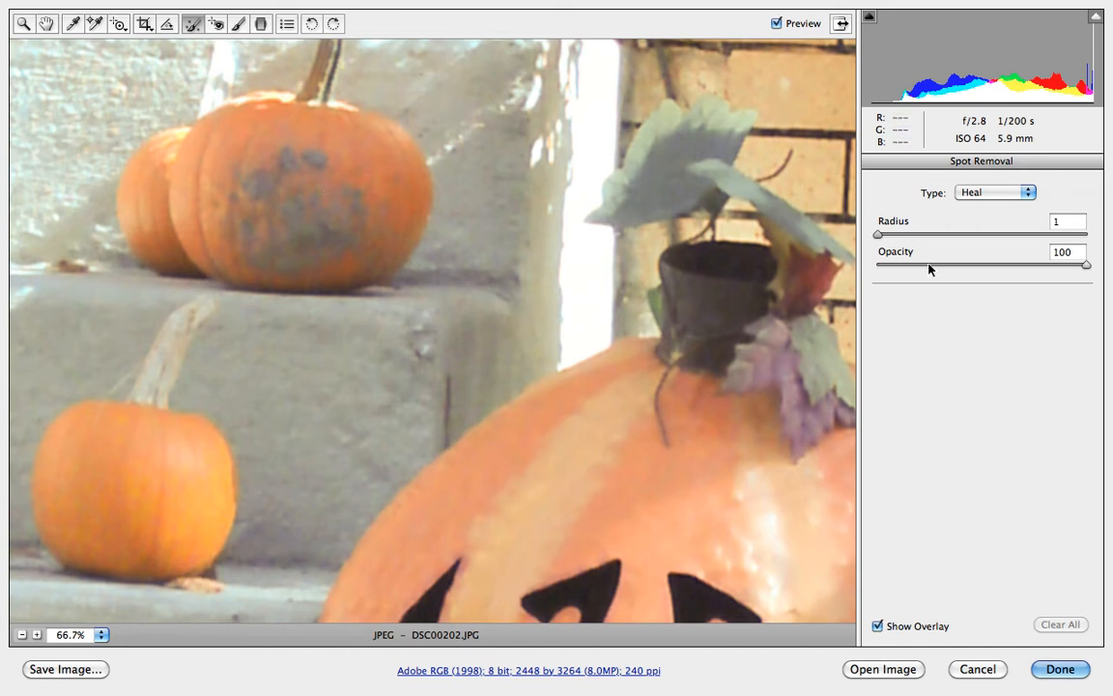
click(985, 193)
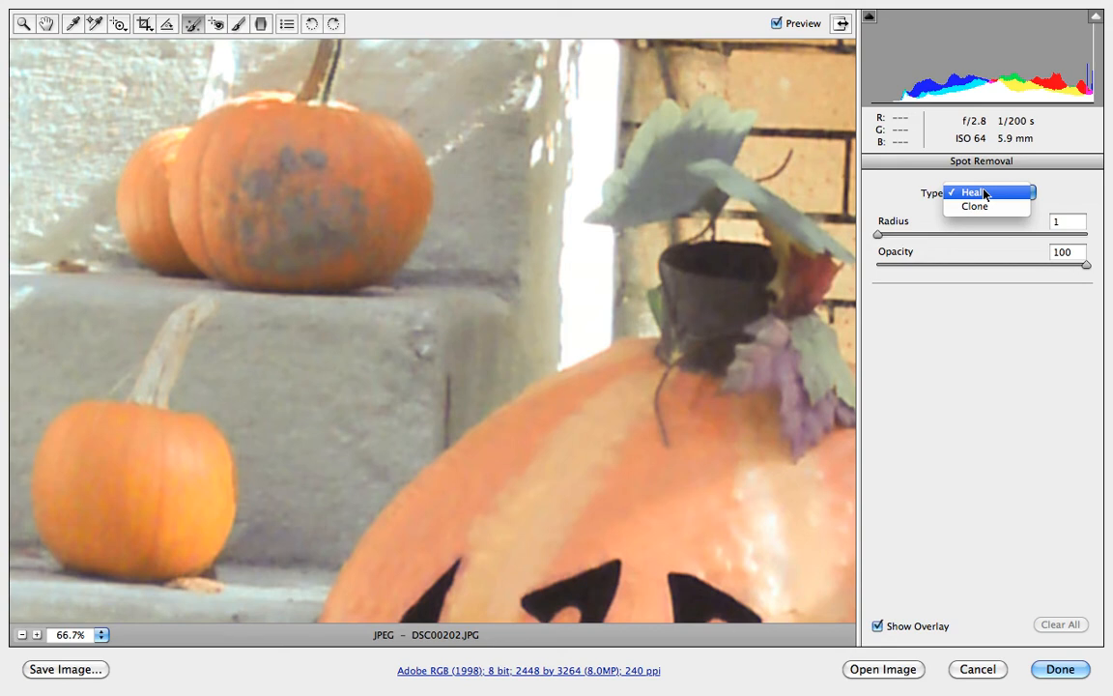
click(923, 190)
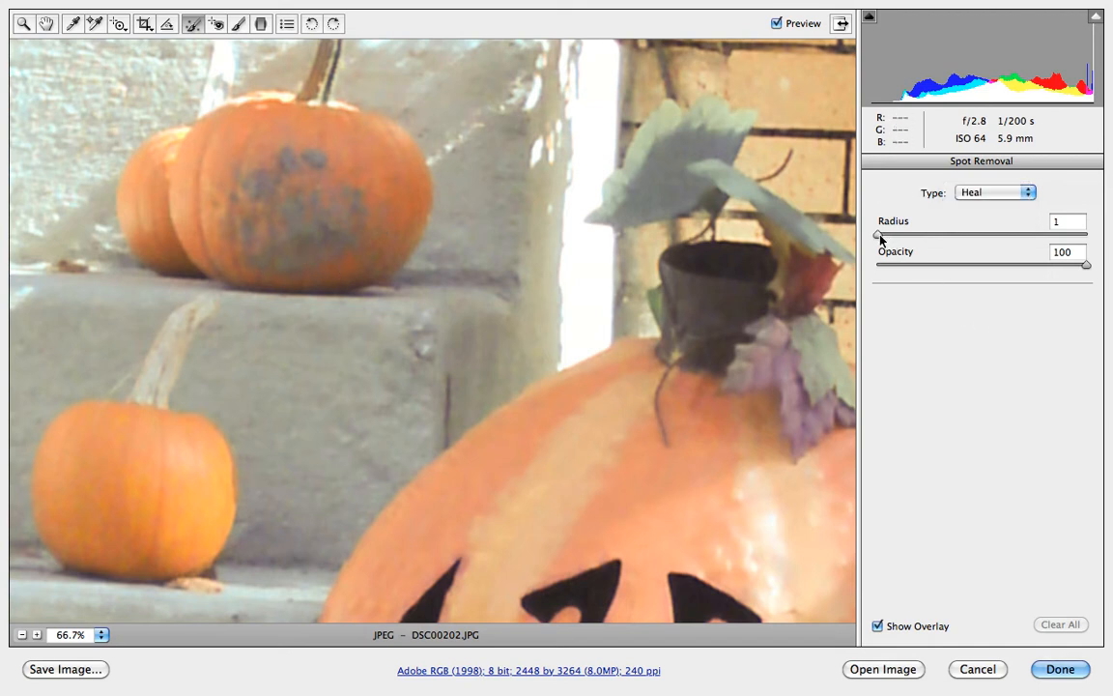
drag(882, 236, 901, 237)
click(295, 213)
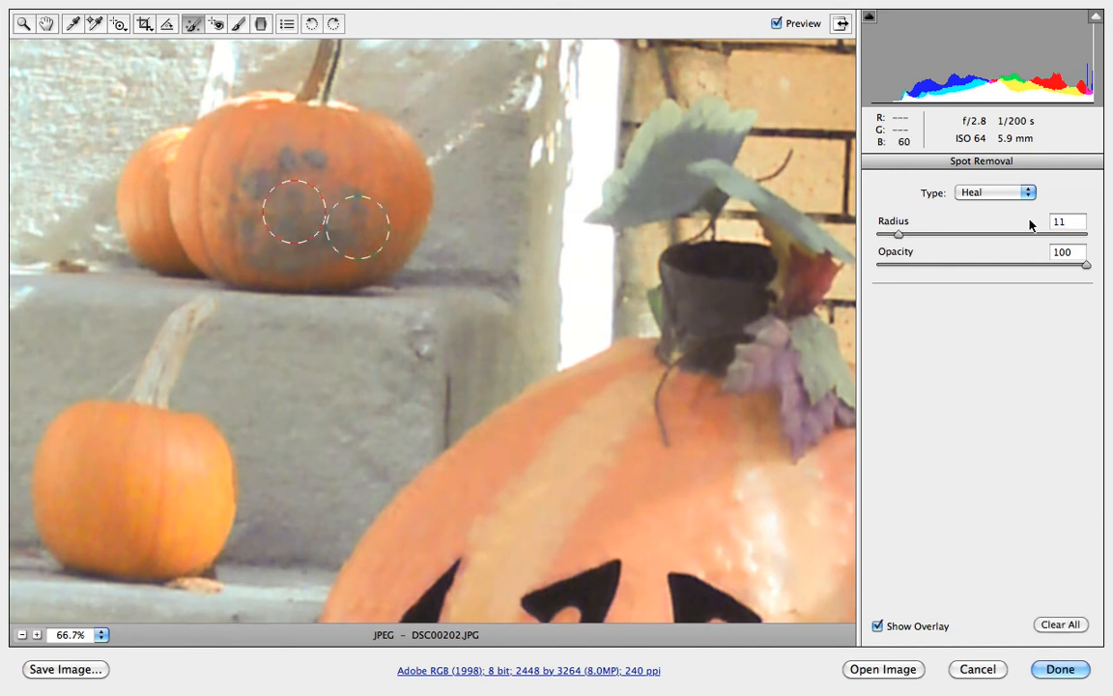
- Enlarge the healing spot to radius 25 and move its source circle onto the clean small pumpkin on the step below
click(901, 238)
drag(902, 238, 931, 239)
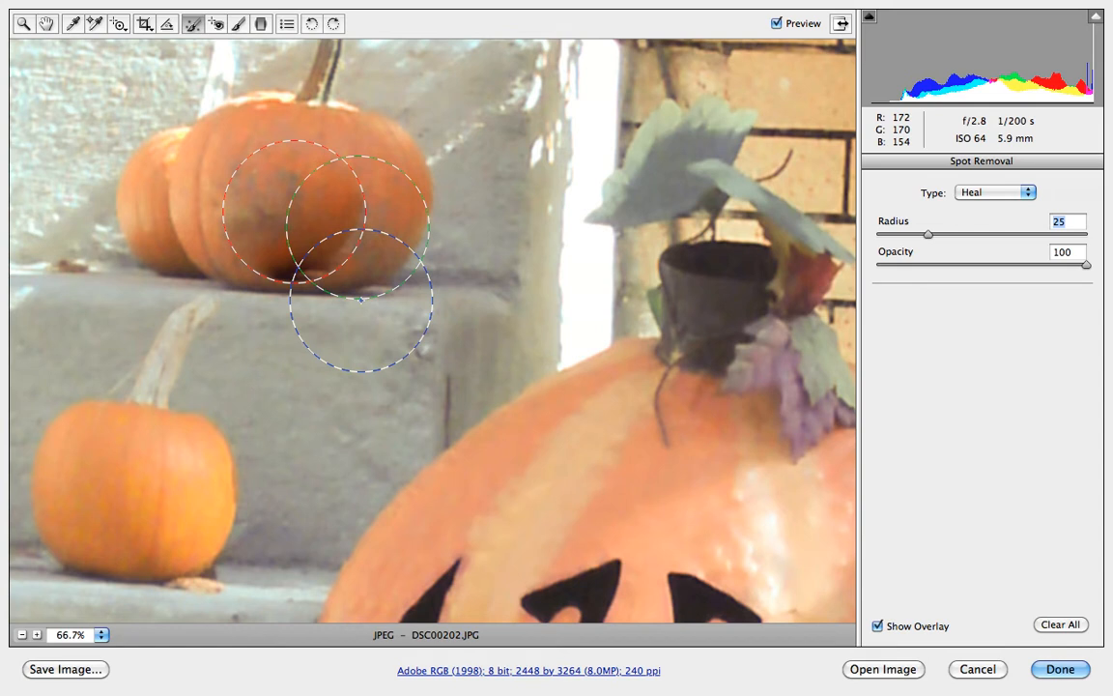
mouse_move(326, 336)
mouse_down()
mouse_move(184, 488)
mouse_move(149, 561)
mouse_move(149, 552)
mouse_up()
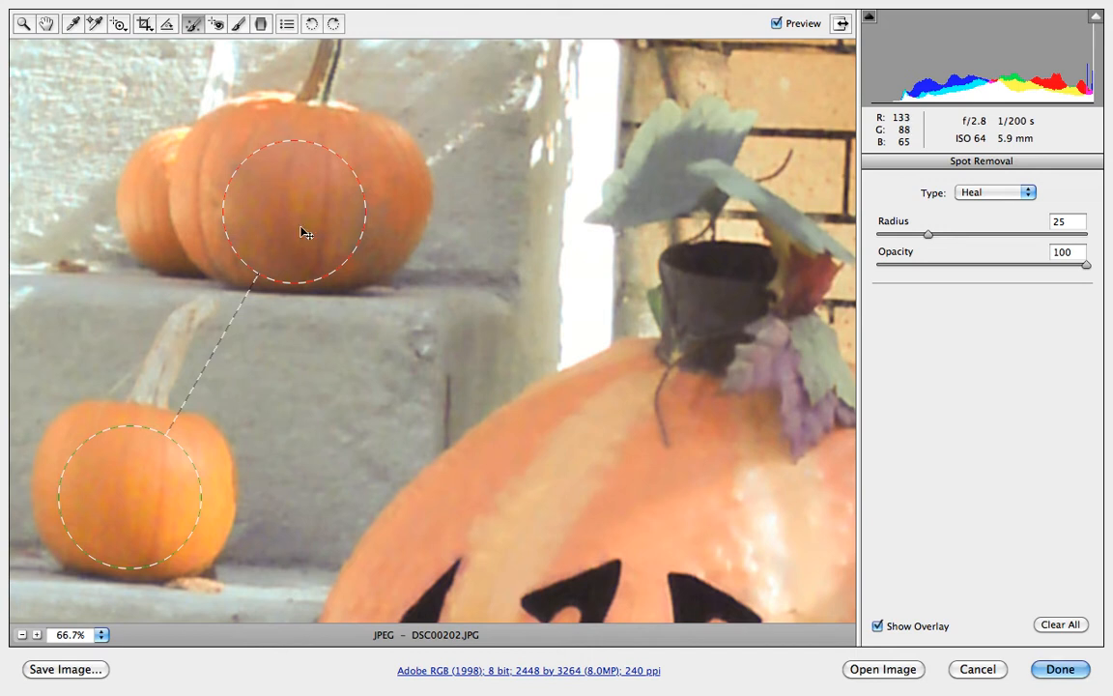
- Check the healed pumpkin with the overlay hidden, show the overlay again and set the spot's radius to 24
click(878, 627)
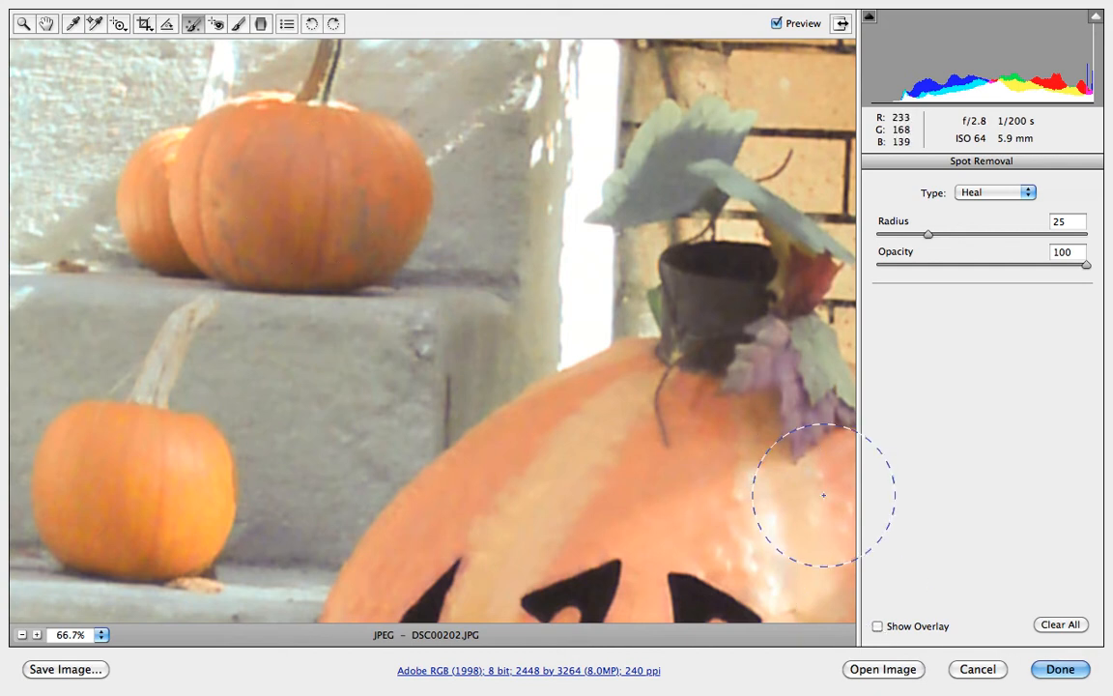
click(879, 628)
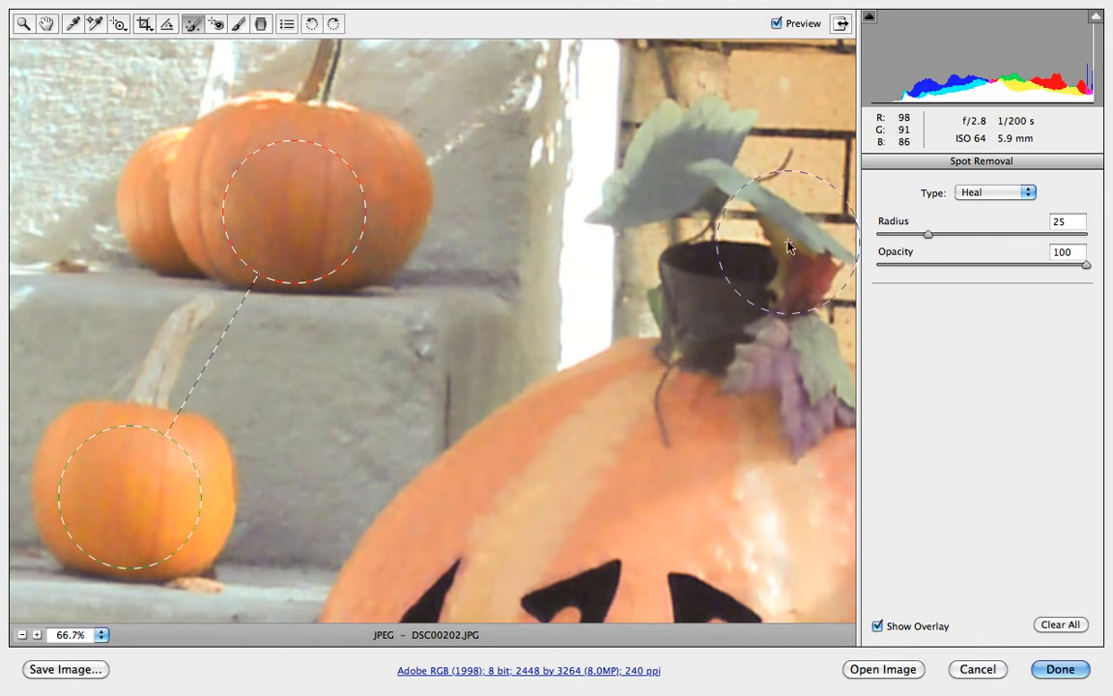
drag(931, 242, 928, 240)
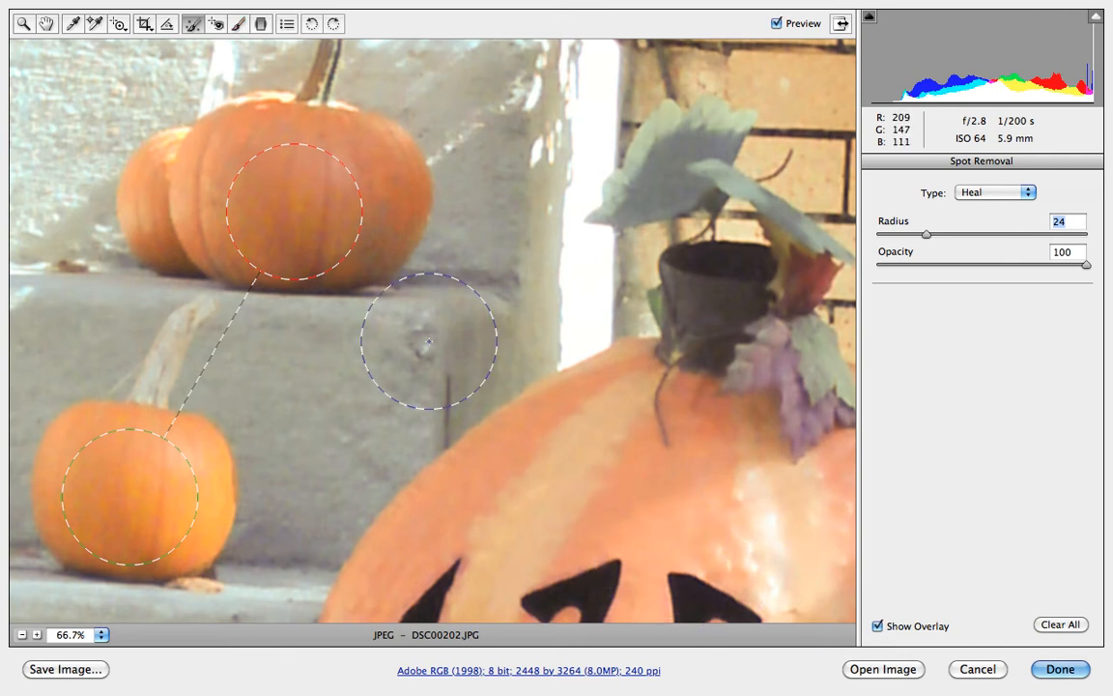
- Paint the steps, small pumpkins and doorway darker using an Adjustment Brush of size 29 with Exposure -1.05 and Brightness -82
click(236, 25)
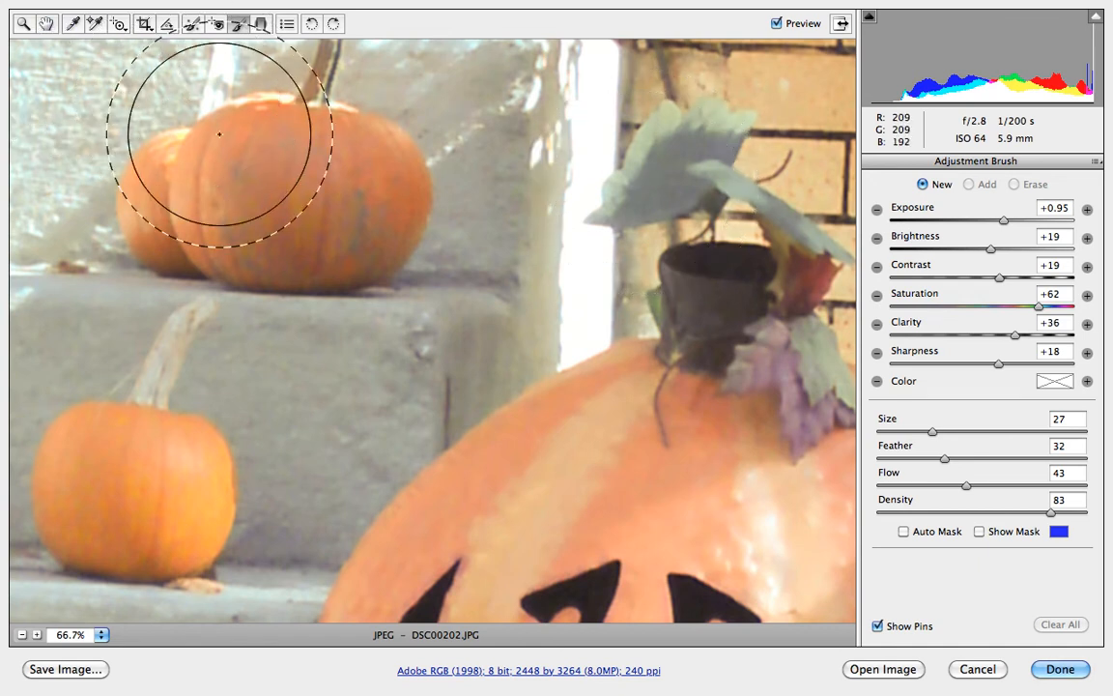
key(super+minus)
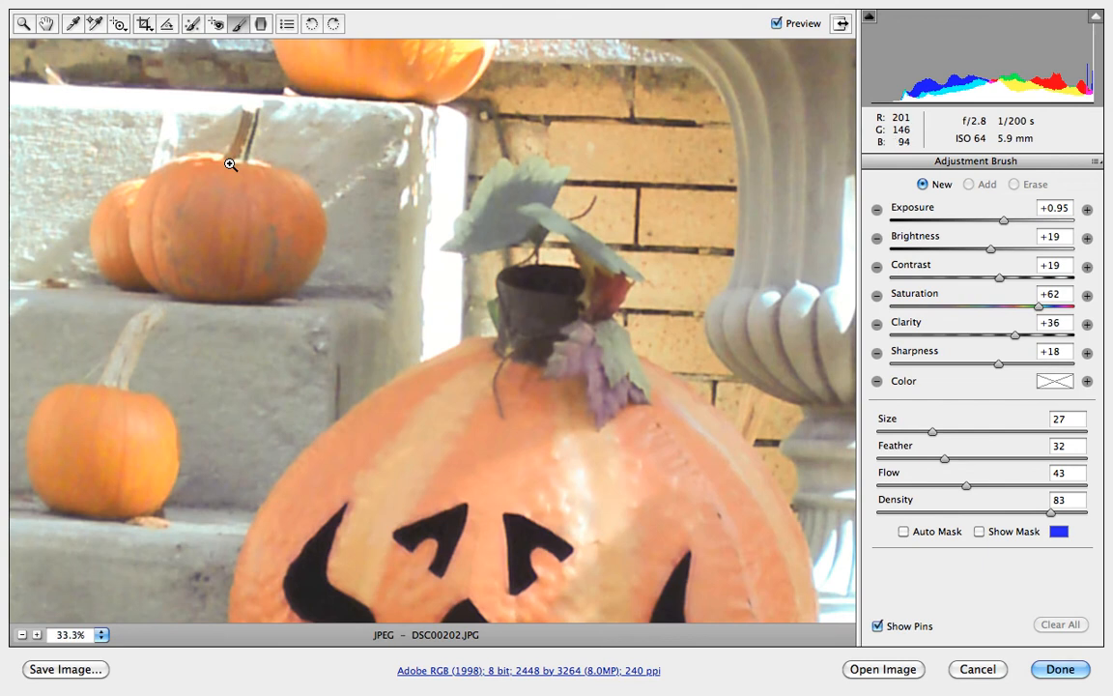
key(super+minus)
key(super+minus)
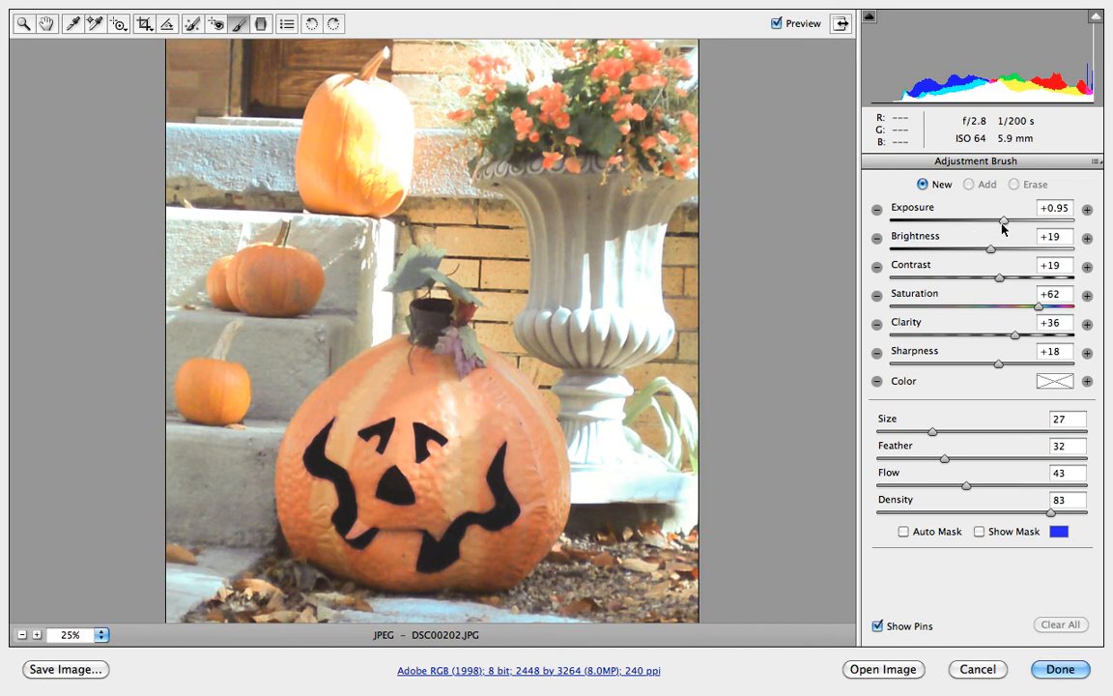
drag(1005, 223, 945, 250)
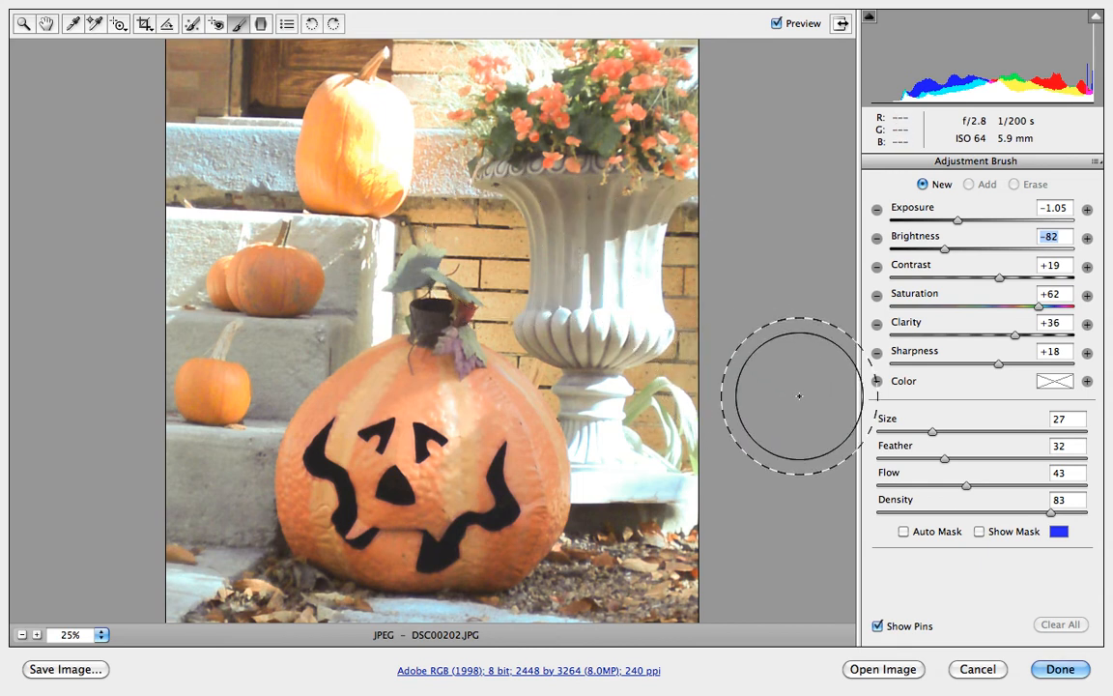
click(933, 433)
drag(932, 433, 937, 435)
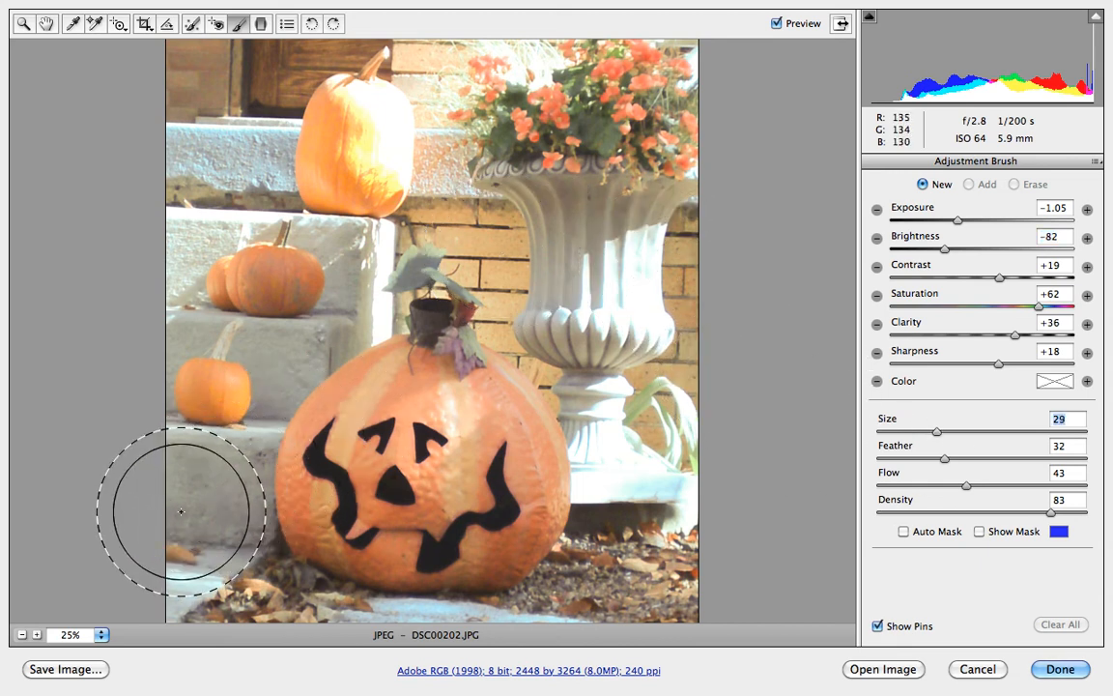
mouse_move(192, 541)
mouse_down()
mouse_move(178, 484)
mouse_move(191, 303)
mouse_move(250, 147)
mouse_move(306, 100)
mouse_up()
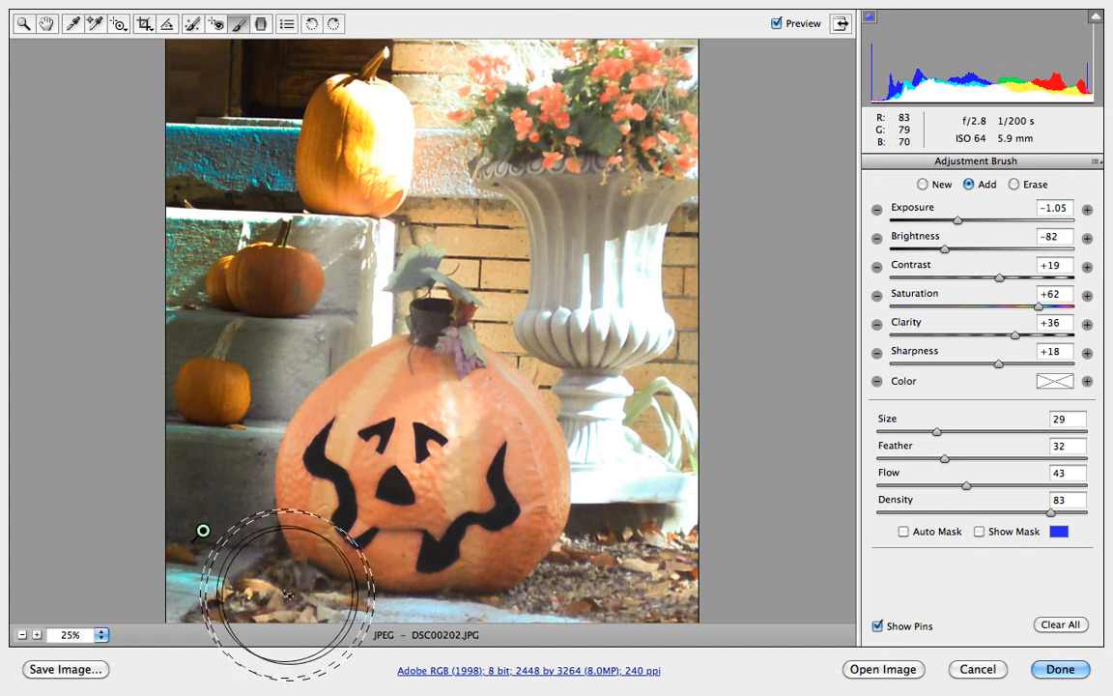
- Soften the brushed darkening over the steps by setting its Brightness to -13 and Exposure to -0.45
mouse_move(203, 530)
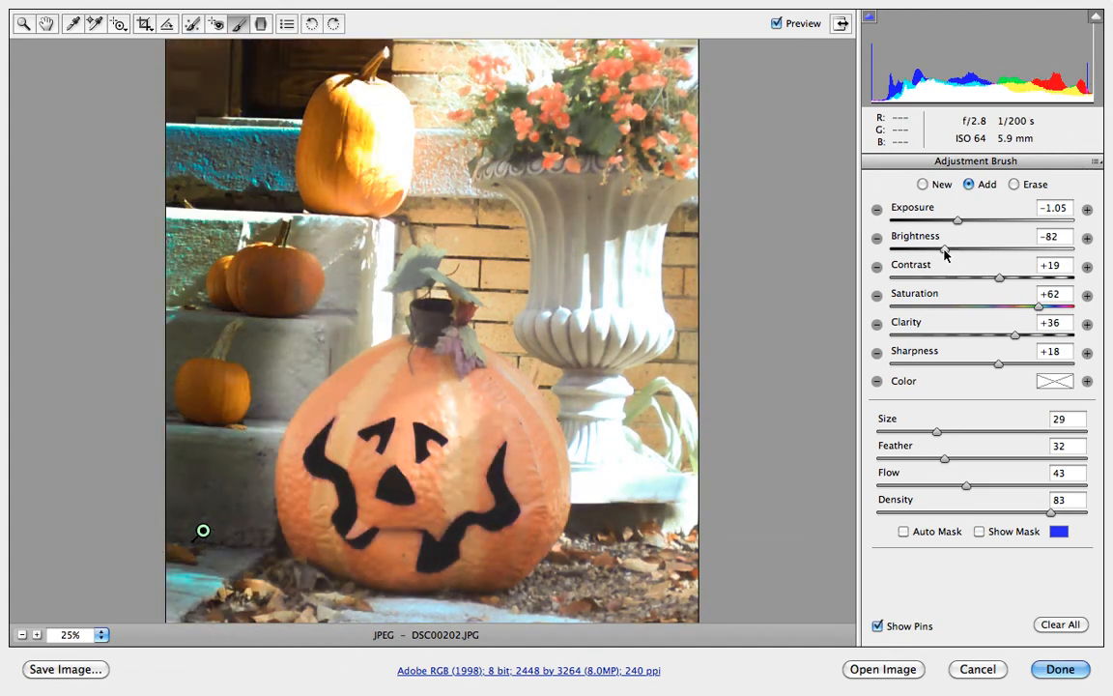
drag(945, 250, 973, 222)
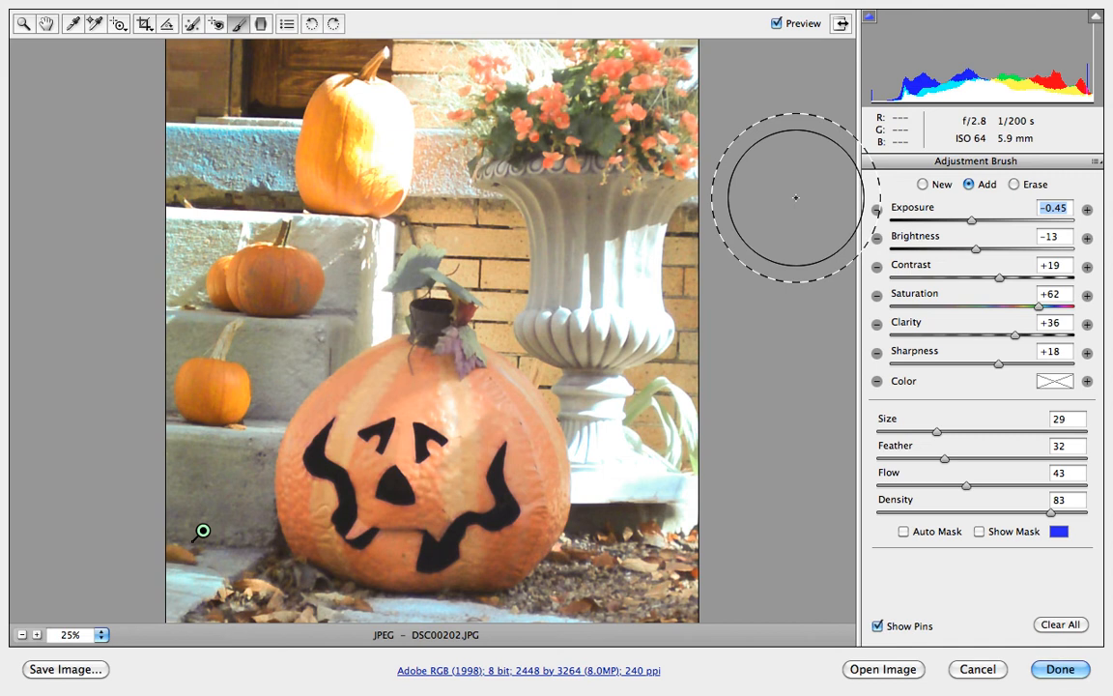
- Paint a new brush adjustment over the large pumpkin and the urn with Exposure +1.35, Brightness +17 and Sharpness +56
click(923, 185)
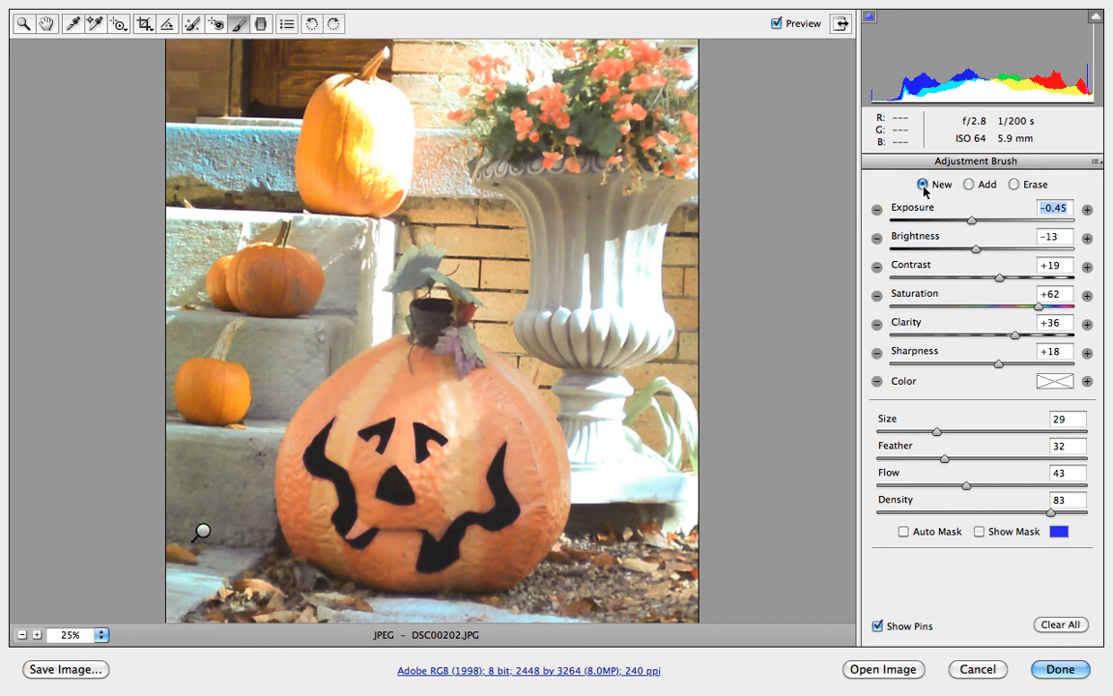
mouse_move(971, 223)
mouse_down()
mouse_move(1013, 224)
mouse_move(989, 251)
mouse_up()
drag(999, 365, 1034, 367)
mouse_move(392, 512)
mouse_down()
mouse_move(432, 430)
mouse_move(562, 496)
mouse_move(590, 211)
mouse_move(573, 160)
mouse_move(683, 124)
mouse_move(650, 120)
mouse_move(587, 147)
mouse_move(490, 234)
mouse_move(468, 334)
mouse_move(564, 351)
mouse_move(566, 399)
mouse_up()
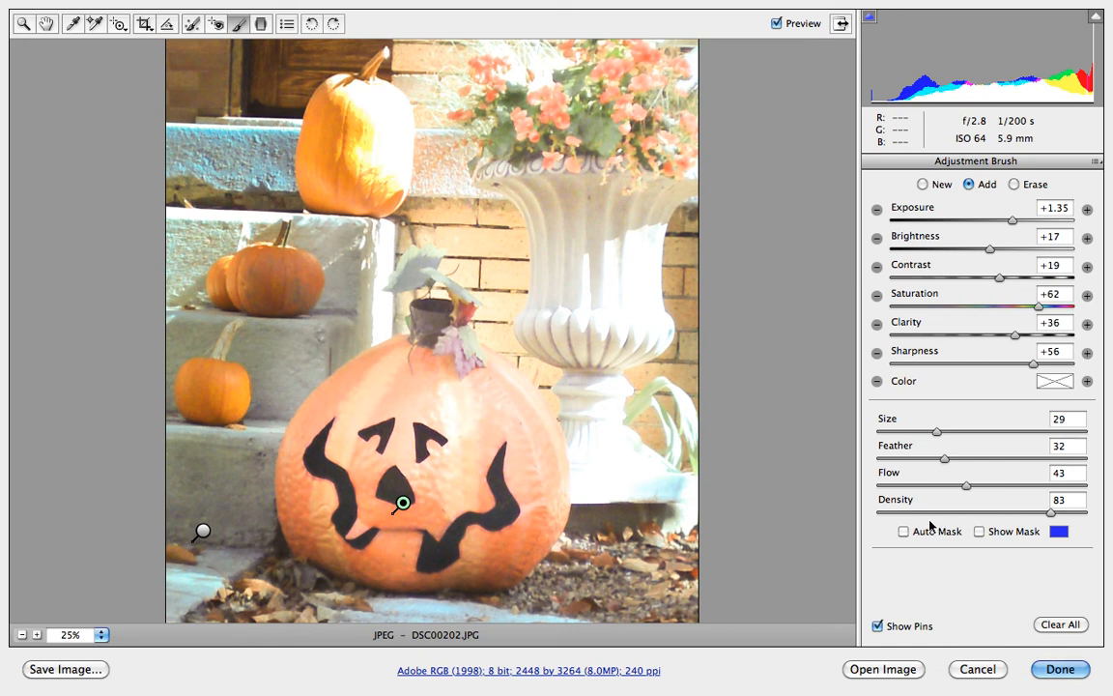
- Add a Graduated Filter with Exposure -1.15 and Brightness -30, running from the photo's upper edge down to the large pumpkin's stem
click(262, 25)
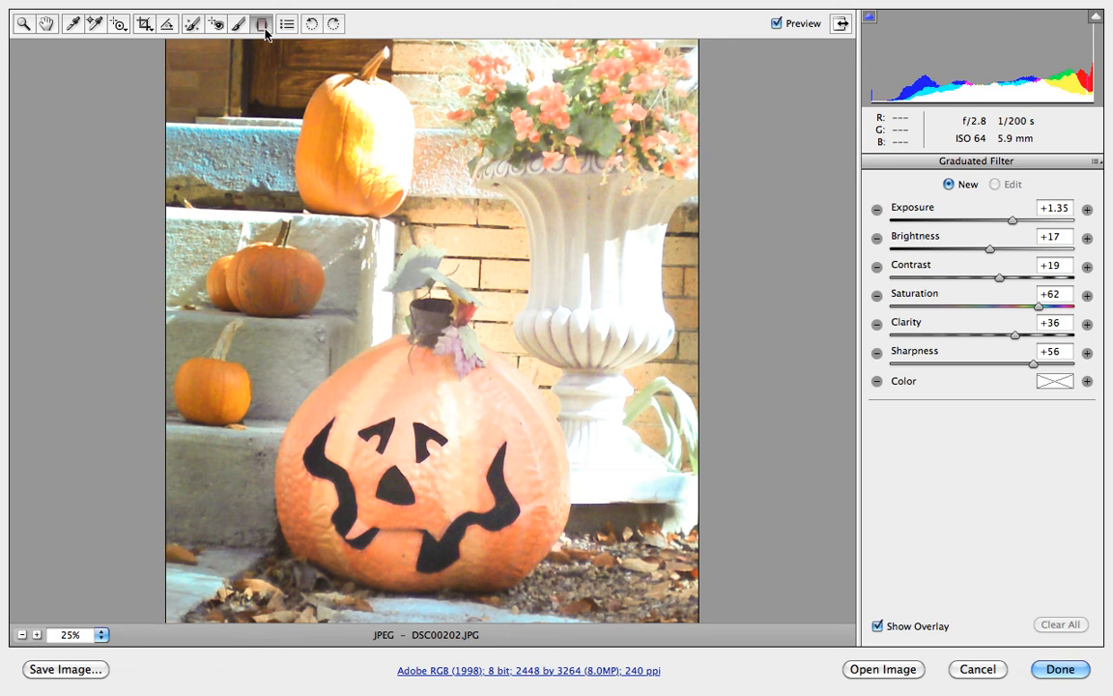
key(ctrl+minus)
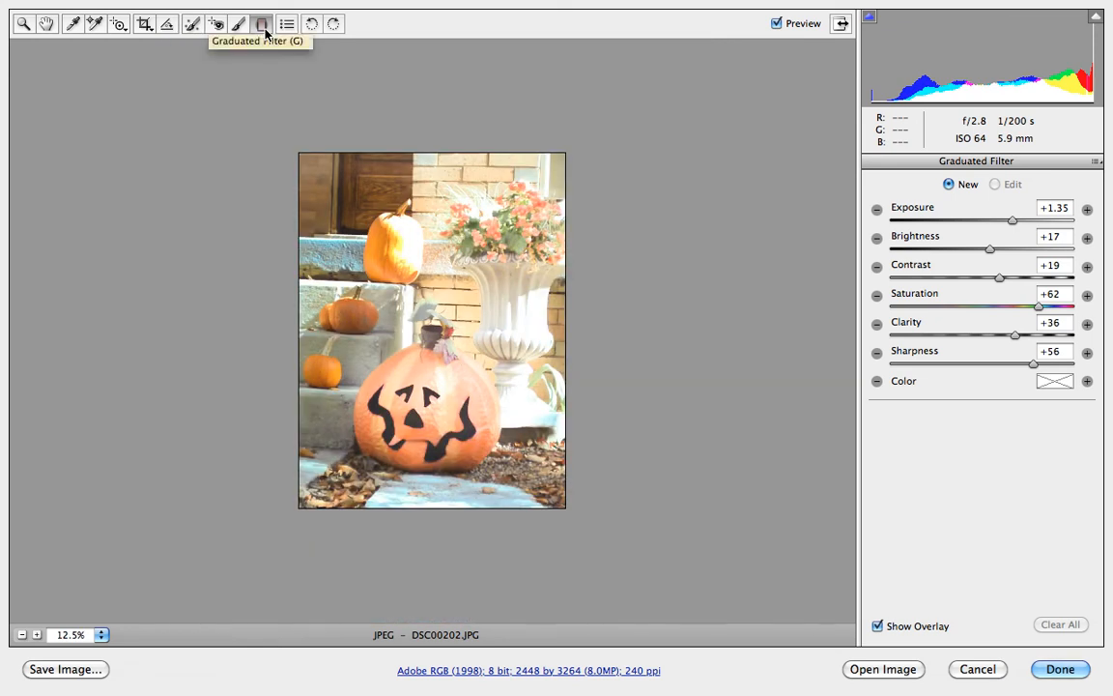
key(ctrl+plus)
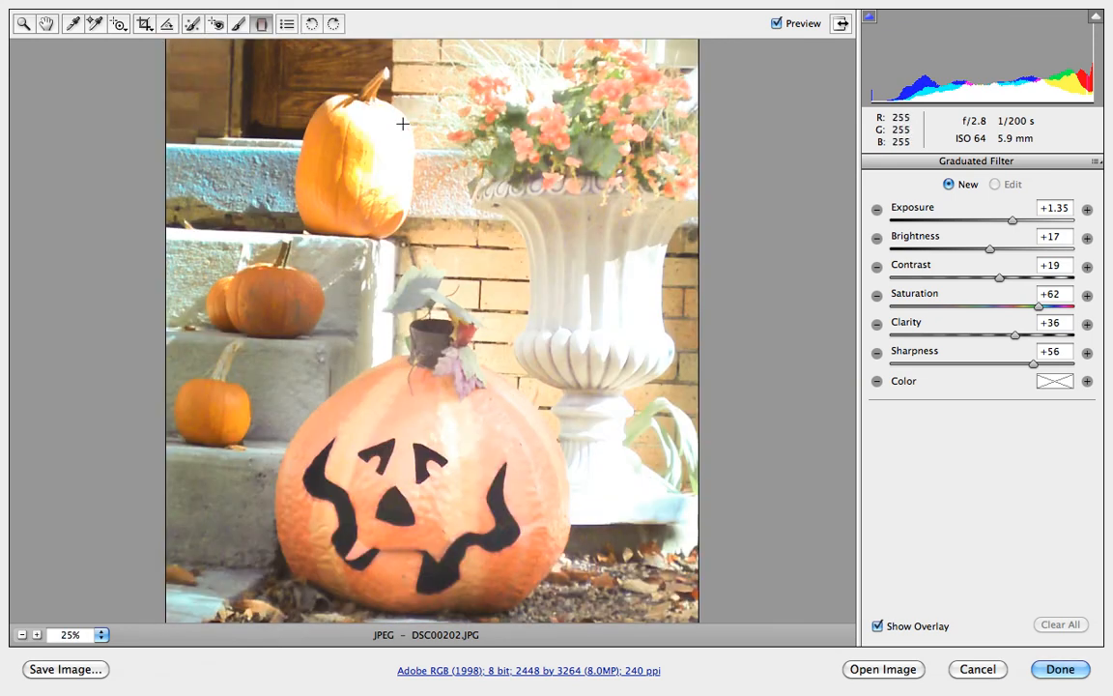
scroll(403, 124, up, 3)
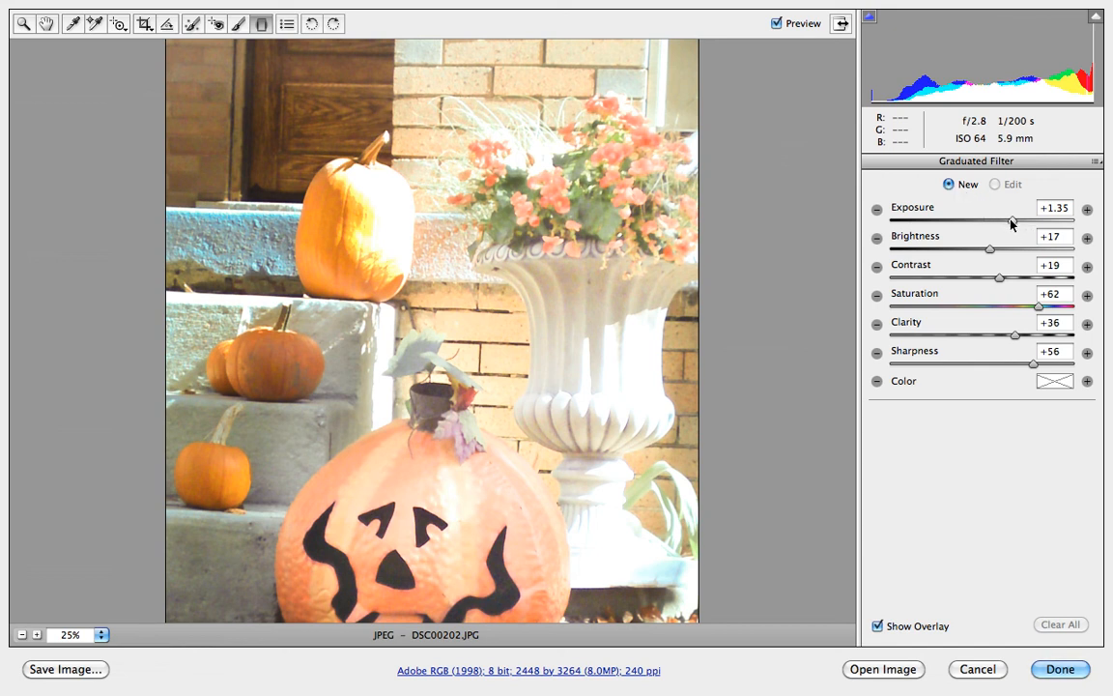
drag(1012, 222, 969, 252)
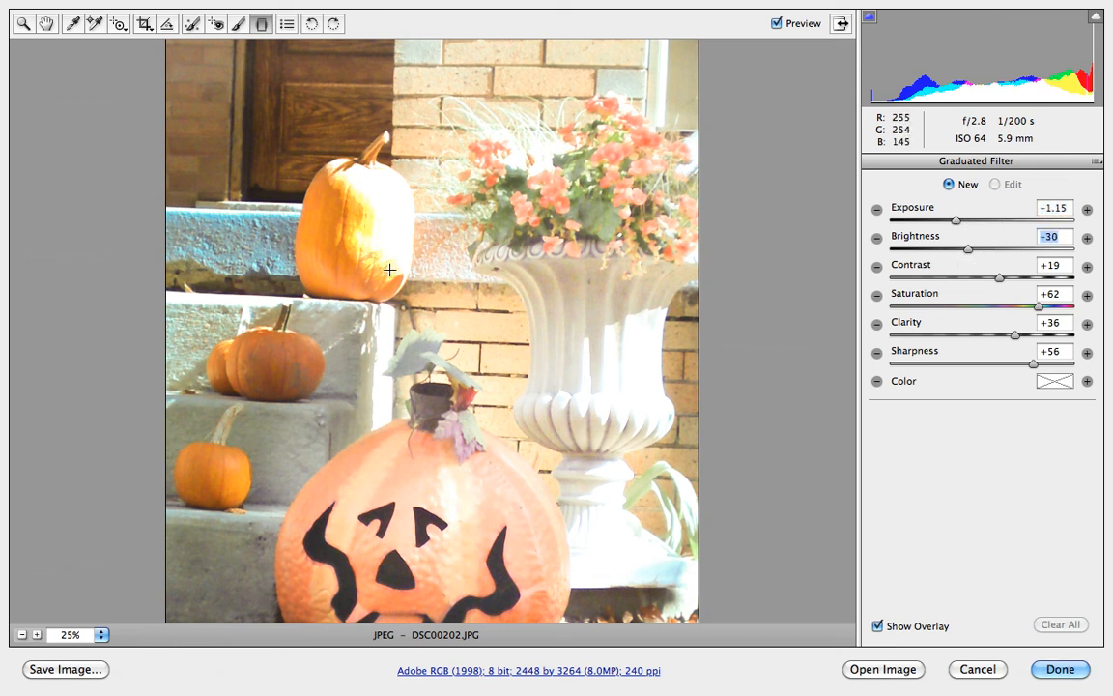
key(super+minus)
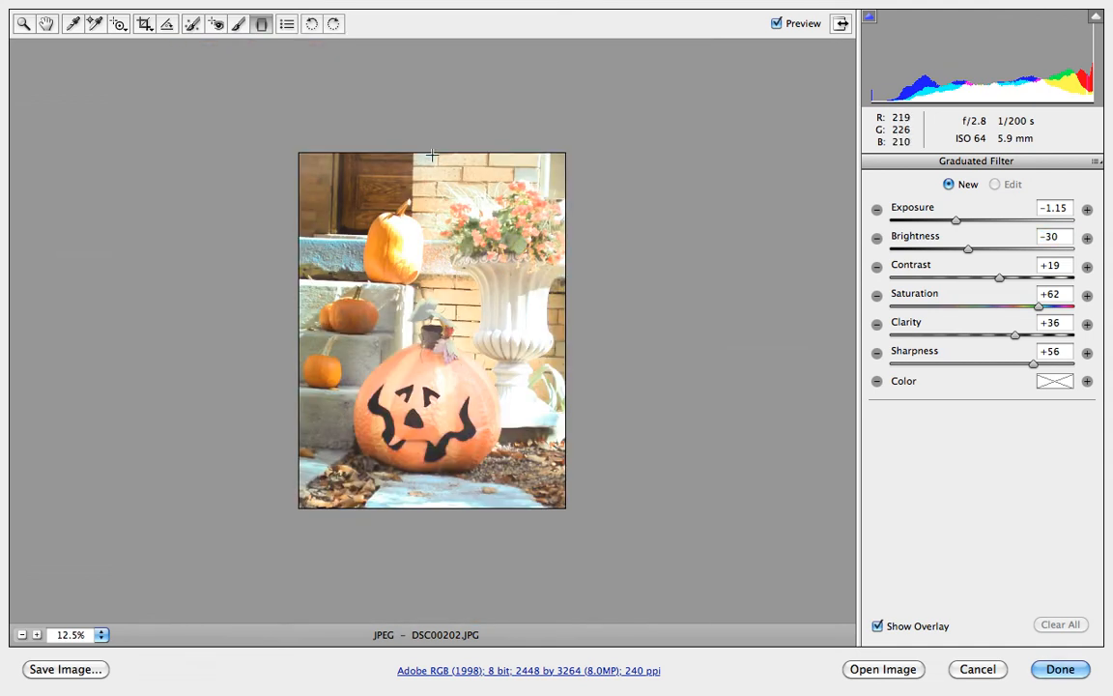
drag(431, 154, 438, 328)
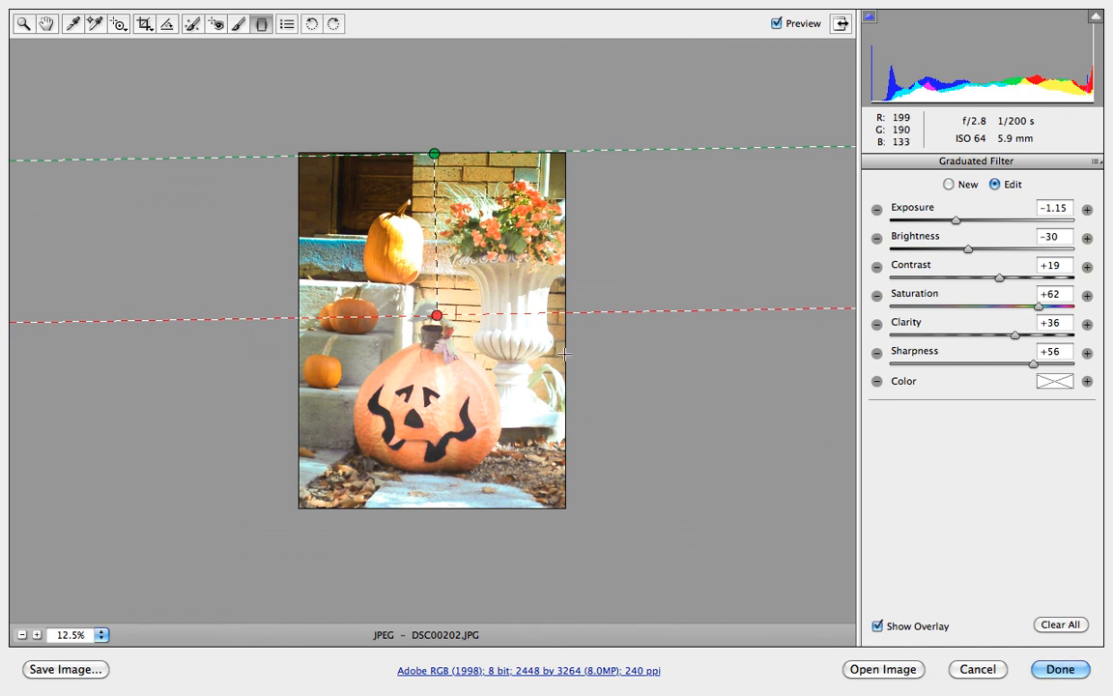
- Set the graduated filter's Exposure to -0.85 and switch to creating a new filter
mouse_move(955, 224)
mouse_down()
mouse_move(1027, 226)
mouse_move(964, 226)
mouse_up()
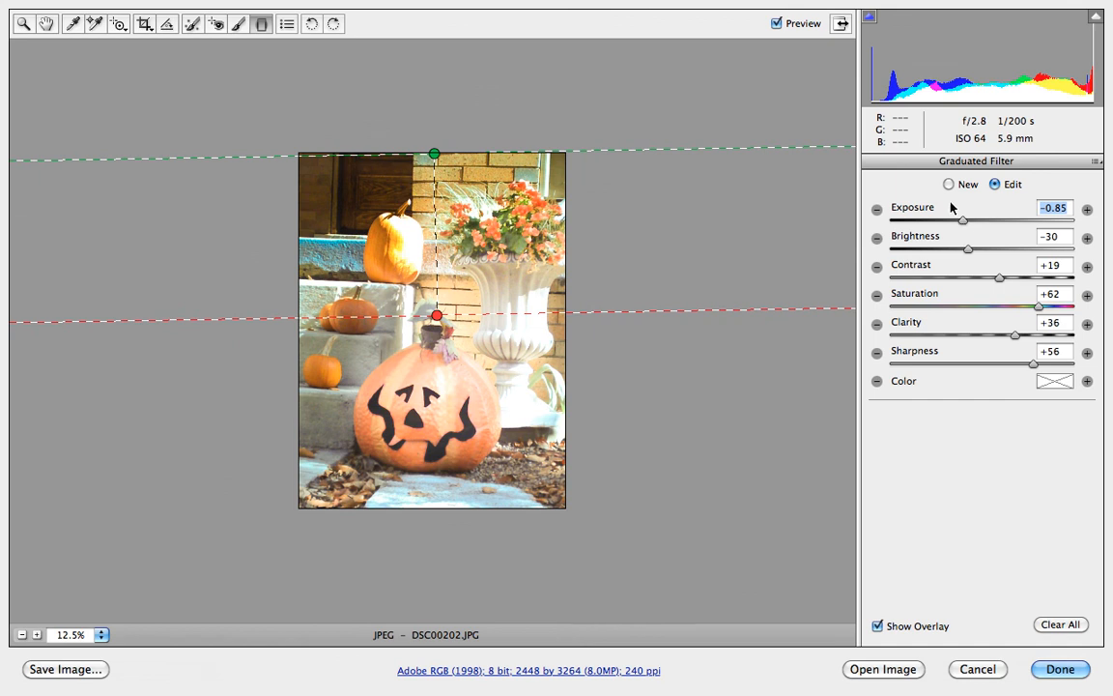
click(949, 185)
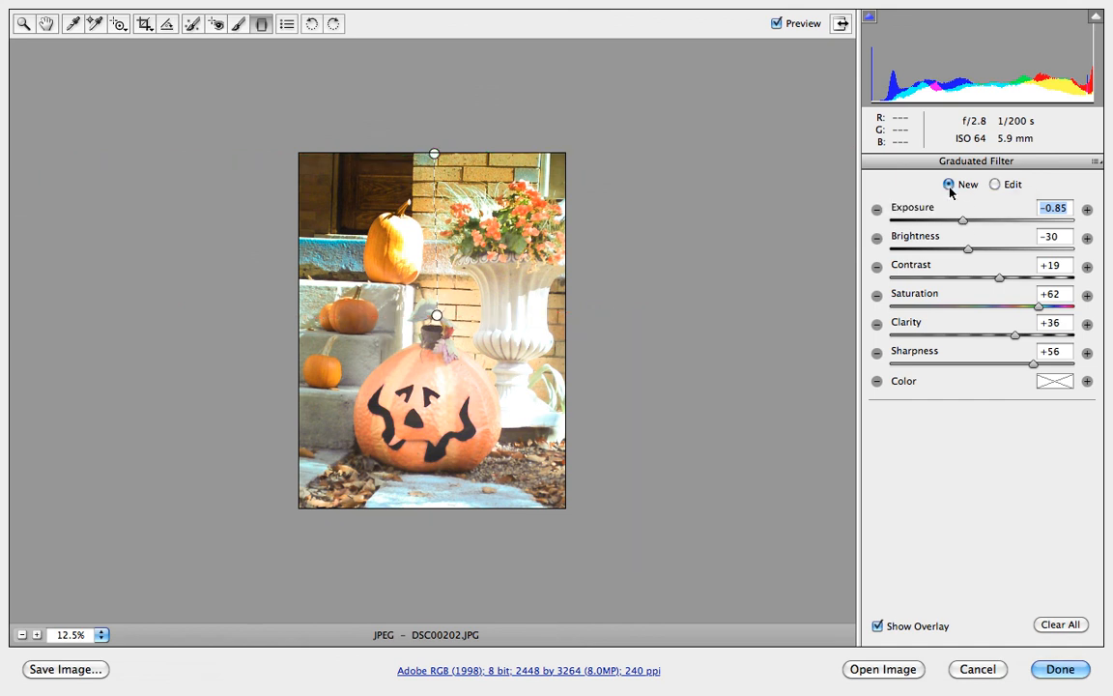